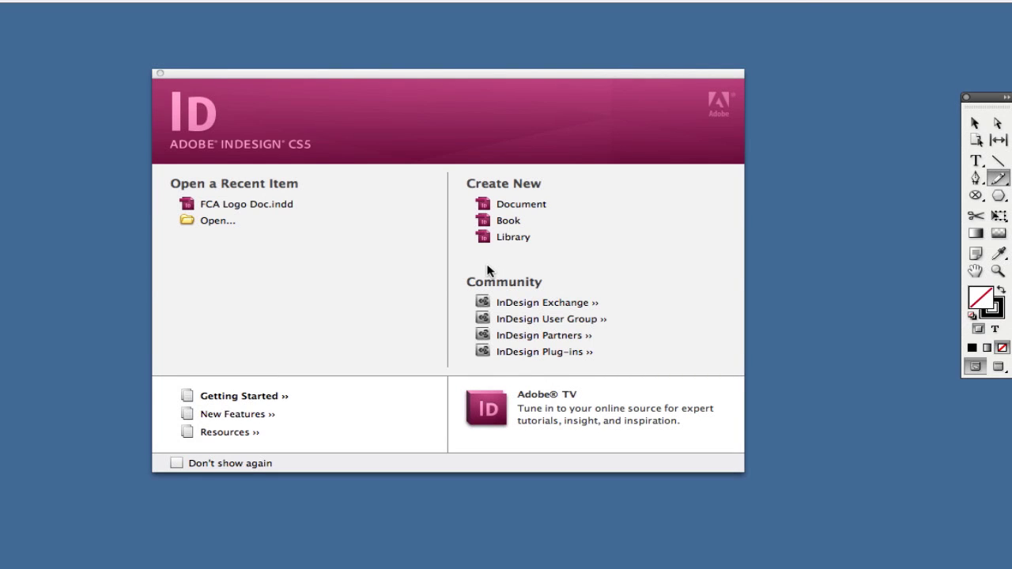
Step: Start a new document, move its settings window, and close the Document Preset list unchanged
left_click(506, 207)
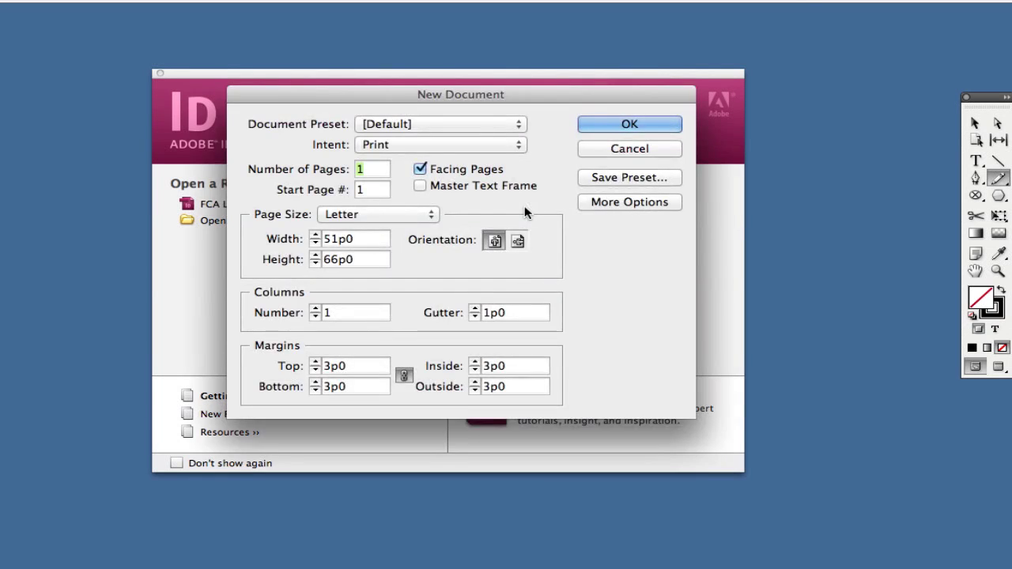
left_click_drag(489, 95, 542, 106)
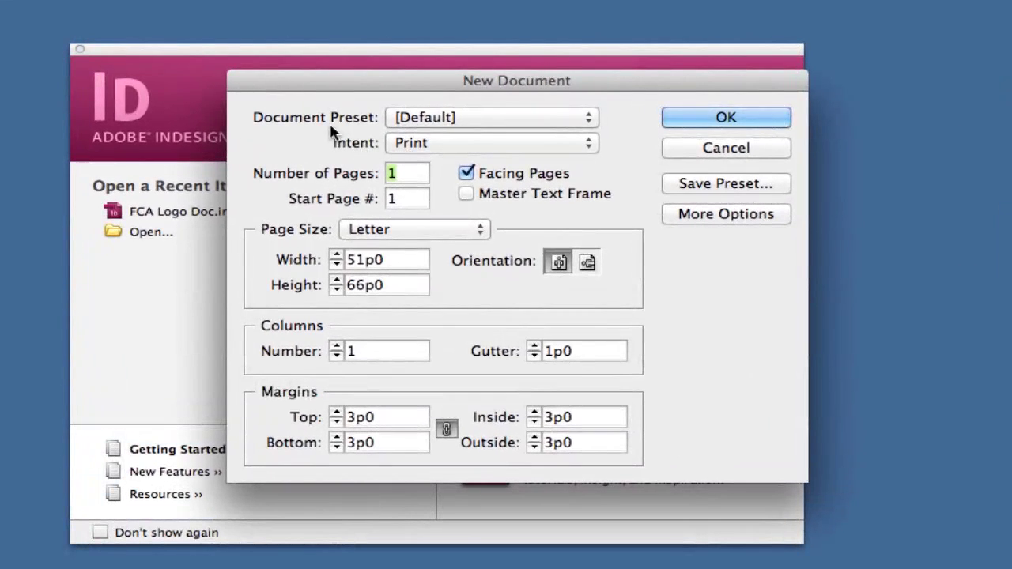
left_click(399, 120)
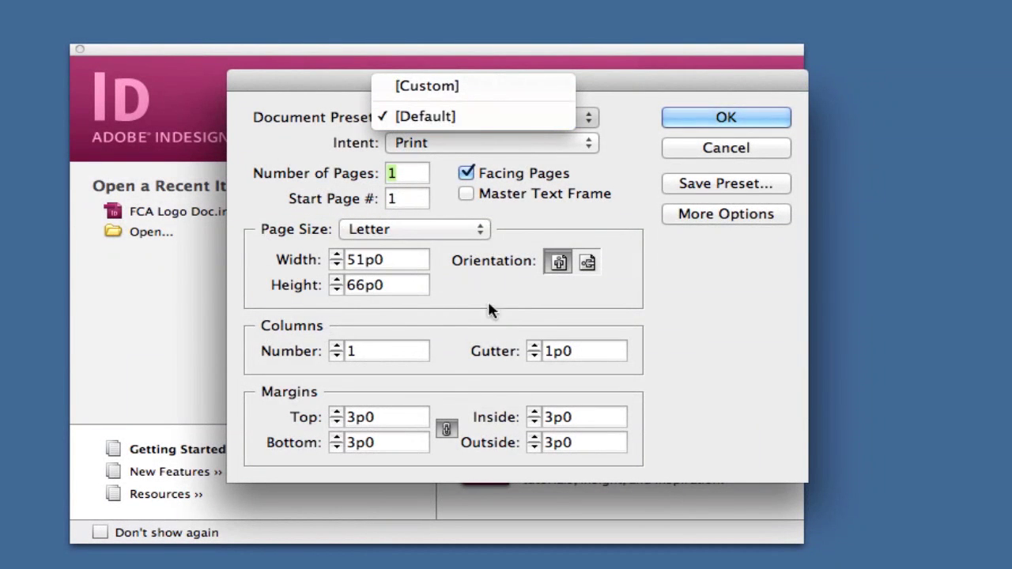
left_click(313, 135)
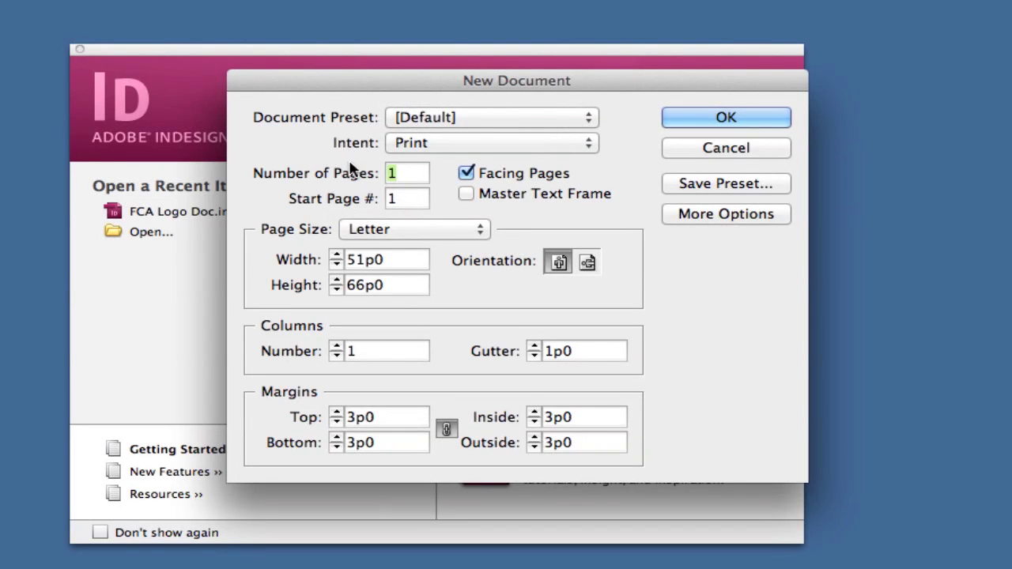
Step: Switch the document intent to Web, then back to Print
left_click(415, 140)
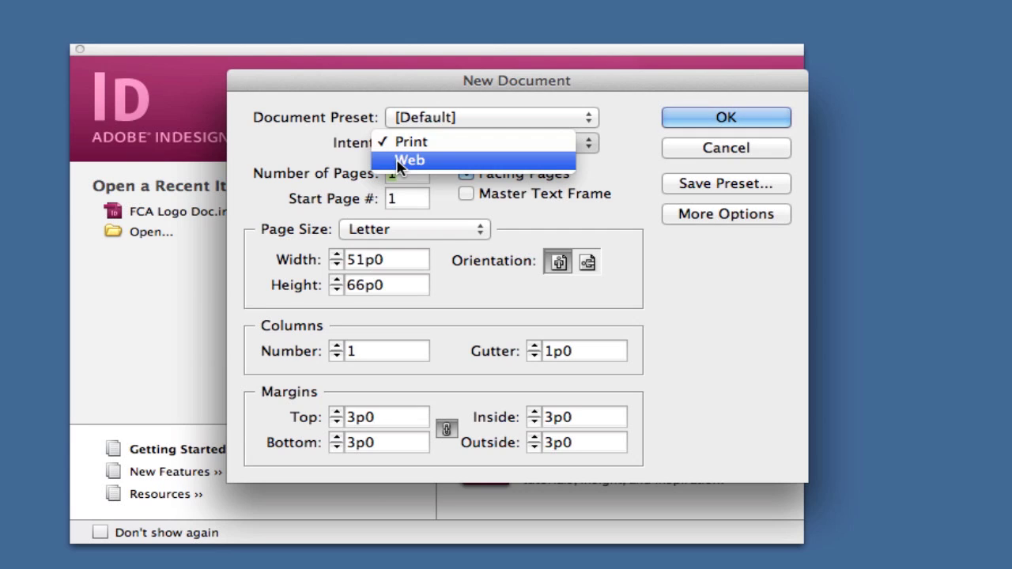
left_click(399, 162)
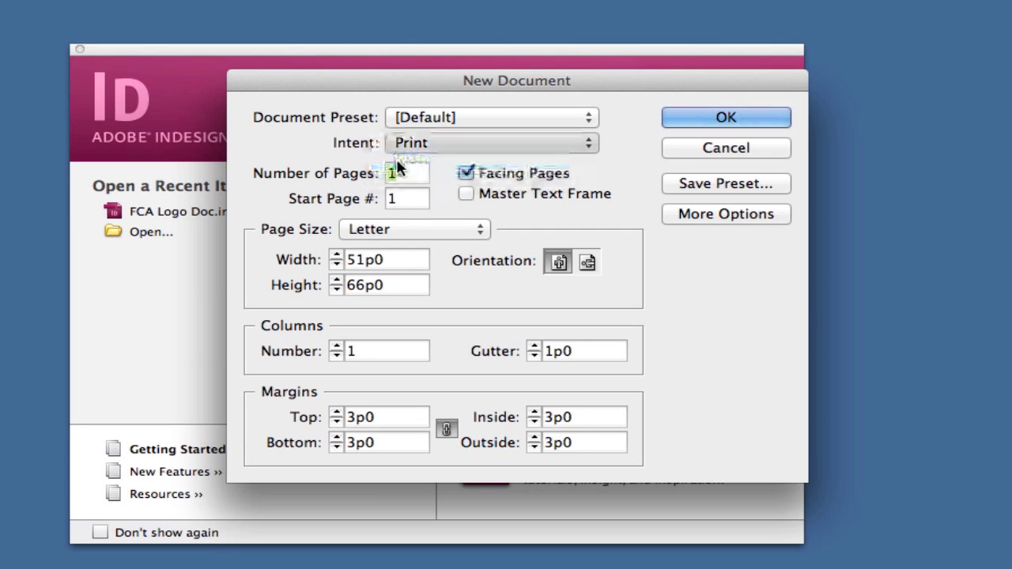
left_click(433, 143)
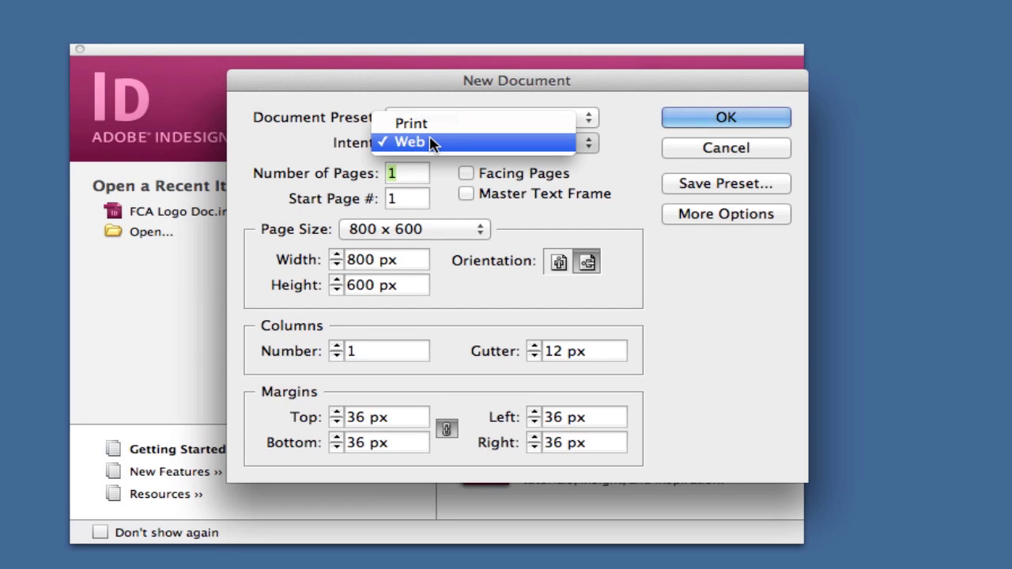
left_click(417, 124)
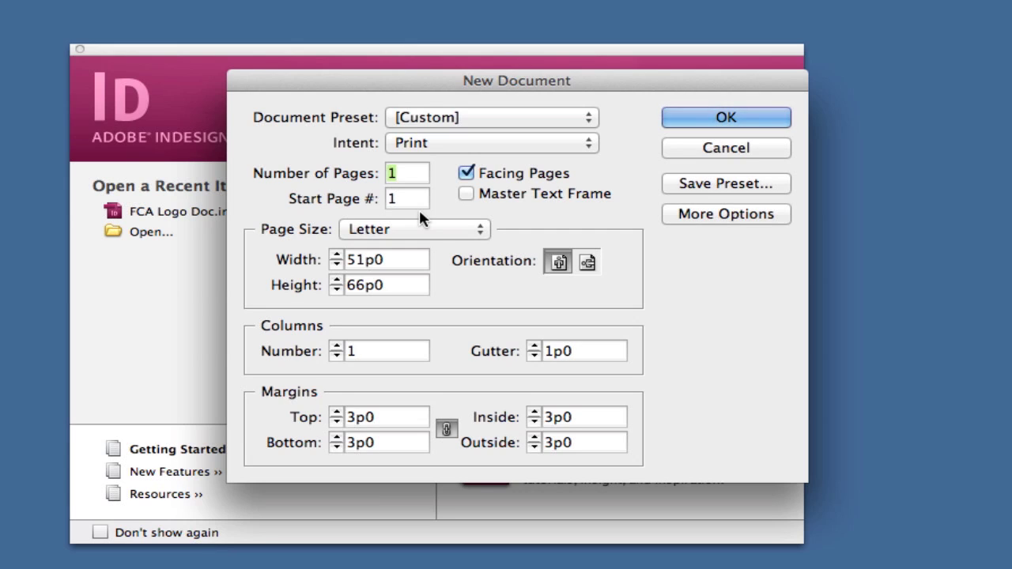
Step: Set 45 pages starting at page 3, with facing pages on and no master text frame
type("45")
left_click(467, 174)
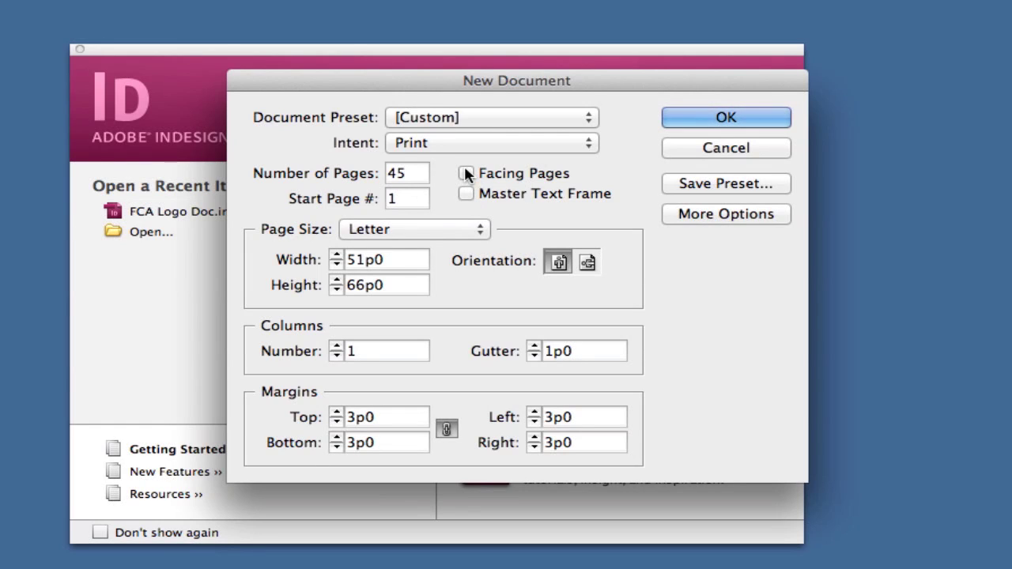
left_click(466, 173)
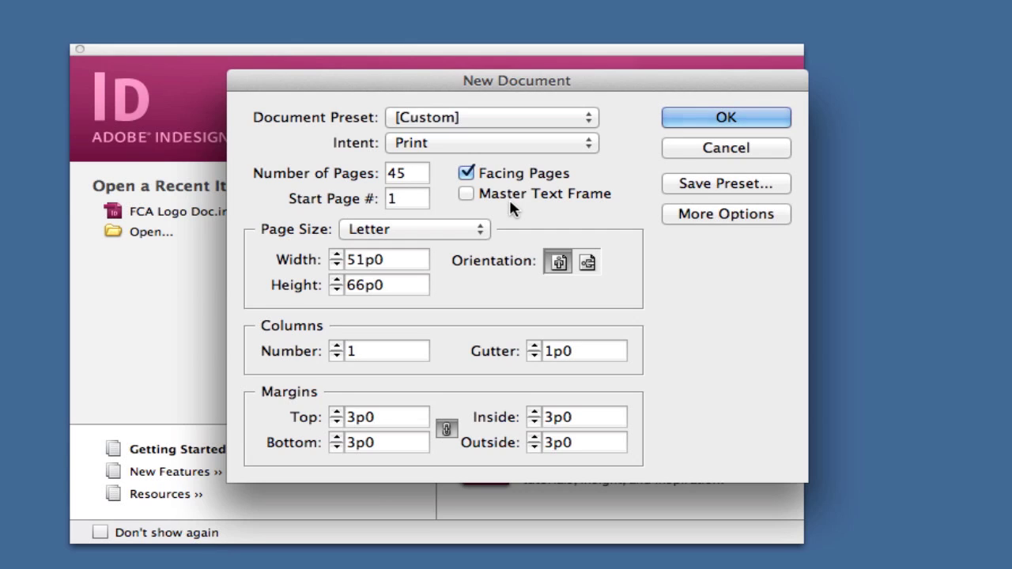
left_click(466, 193)
left_click(467, 195)
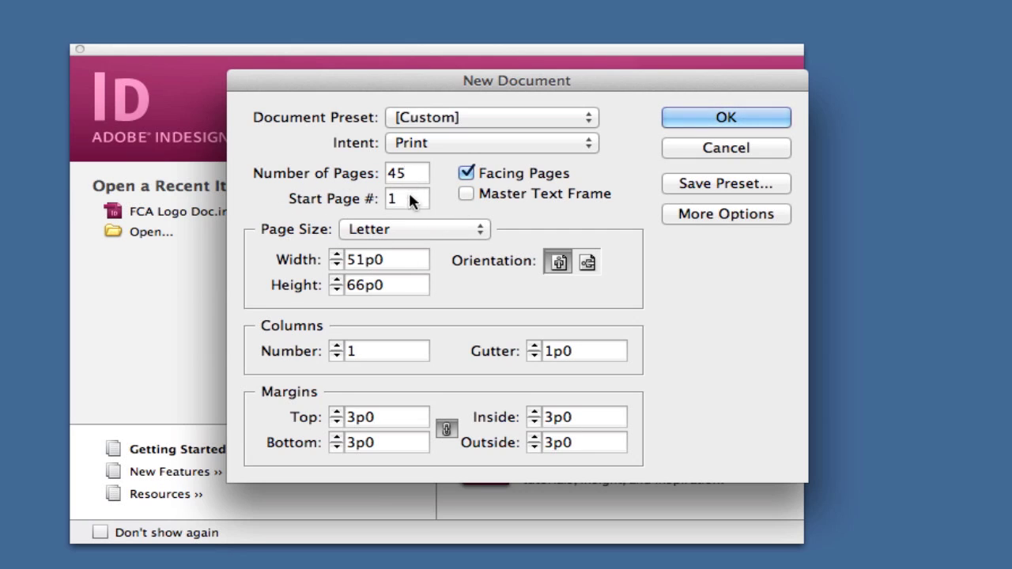
left_click_drag(409, 198, 386, 199)
type("3")
Step: Begin a custom page size named 'Football Program', then cancel it, keeping 51p0 by 66p0
left_click(378, 242)
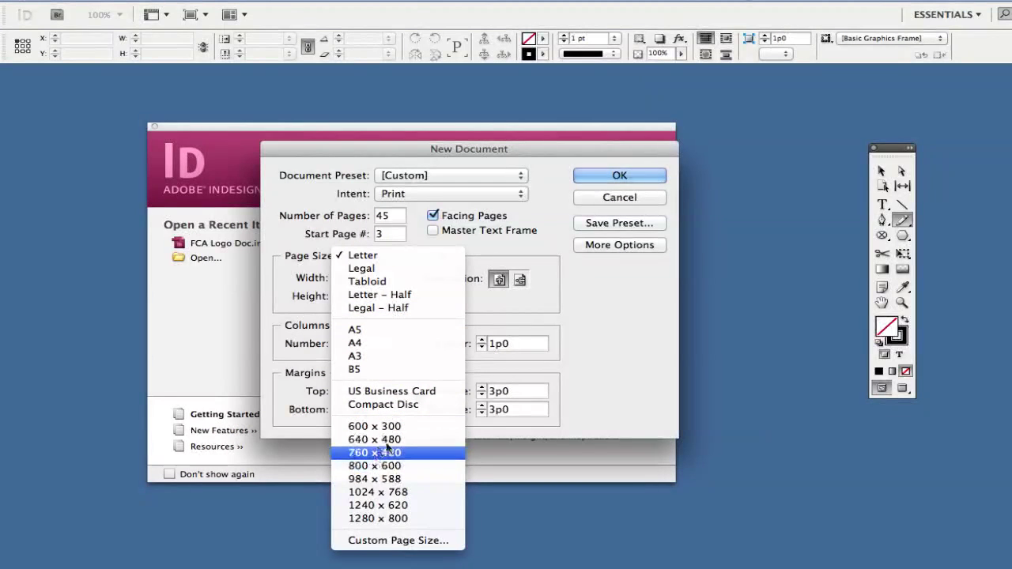
left_click(513, 313)
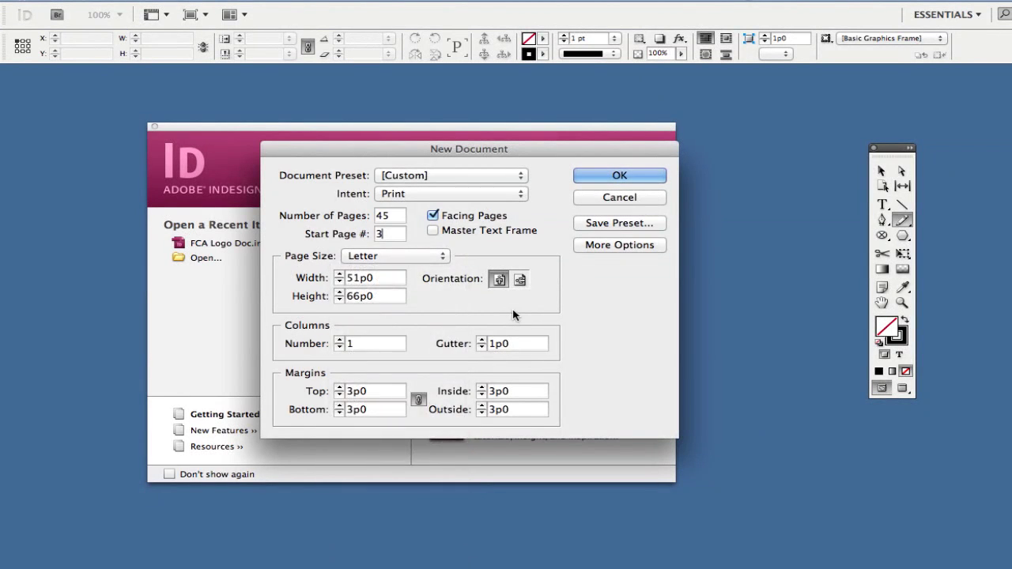
left_click(405, 258)
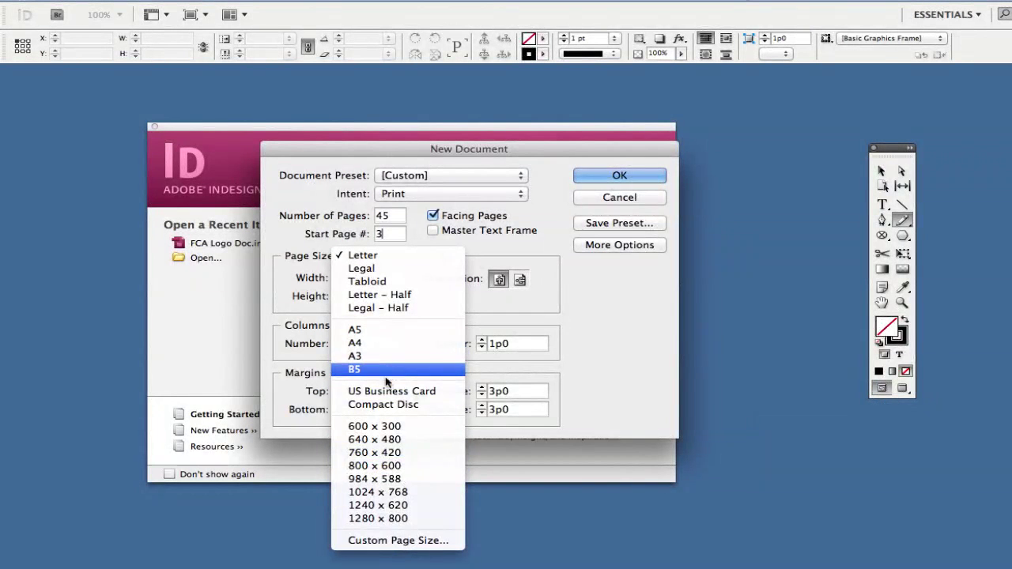
left_click(366, 541)
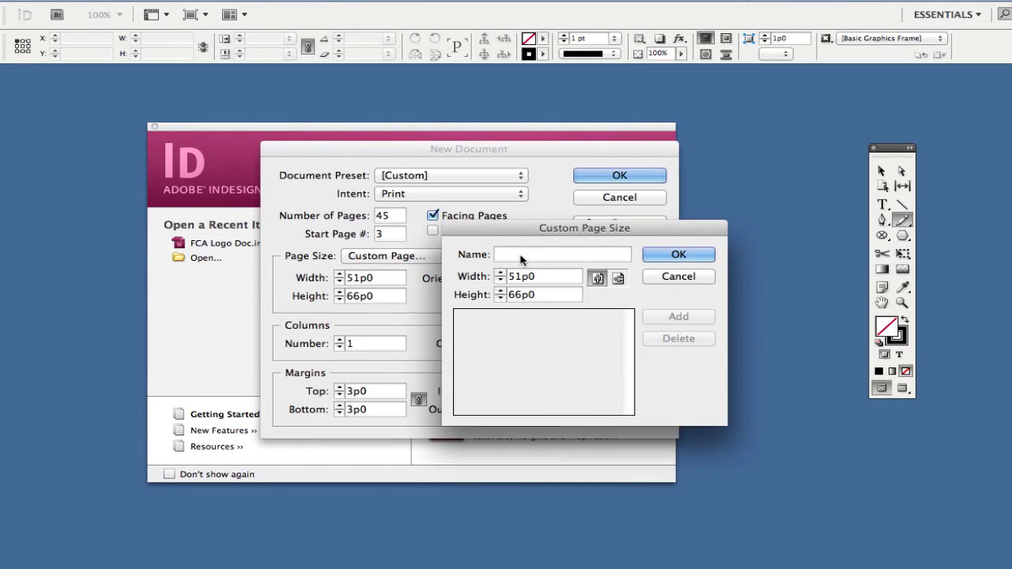
type("Football P")
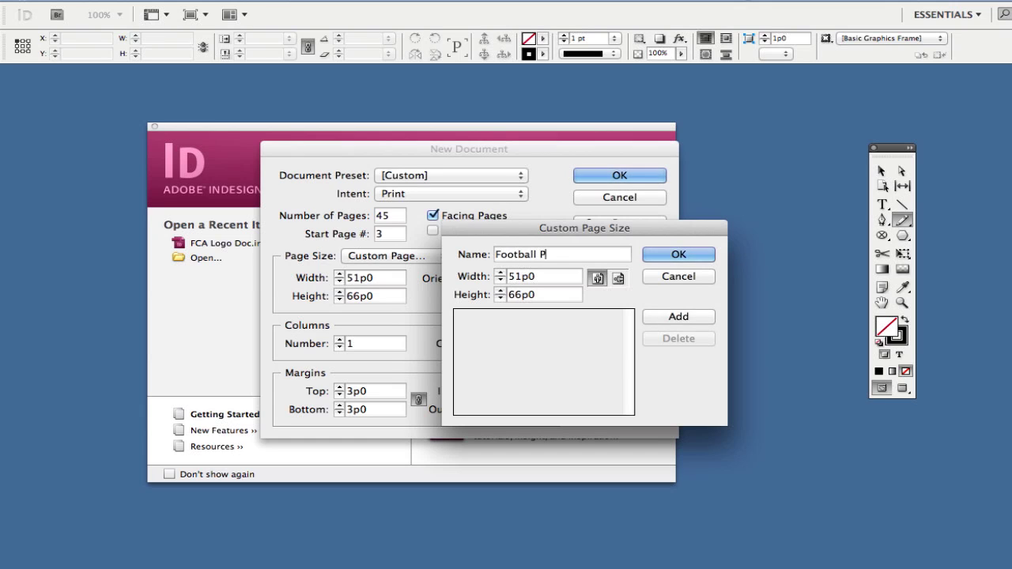
type("rogram")
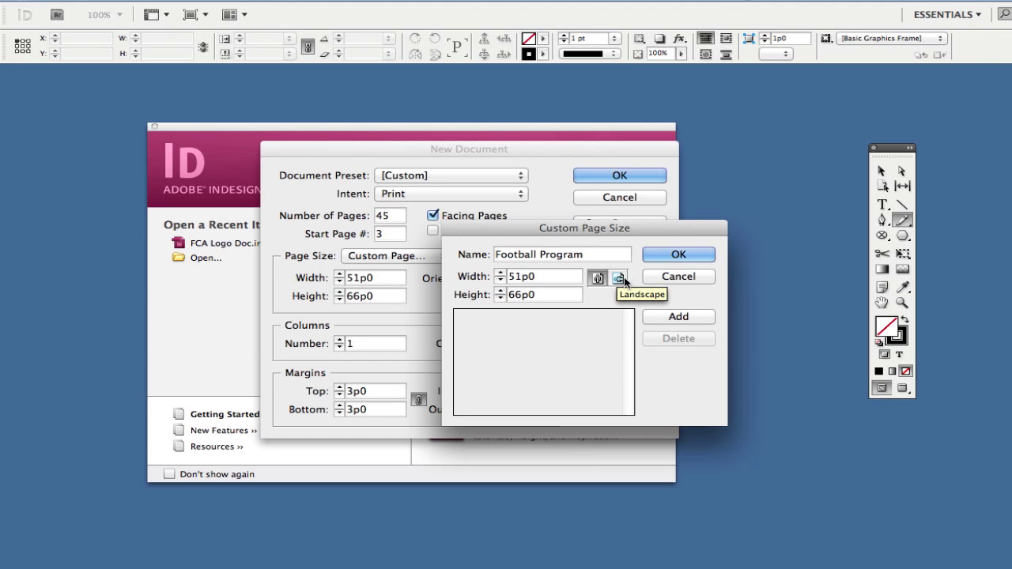
left_click(678, 278)
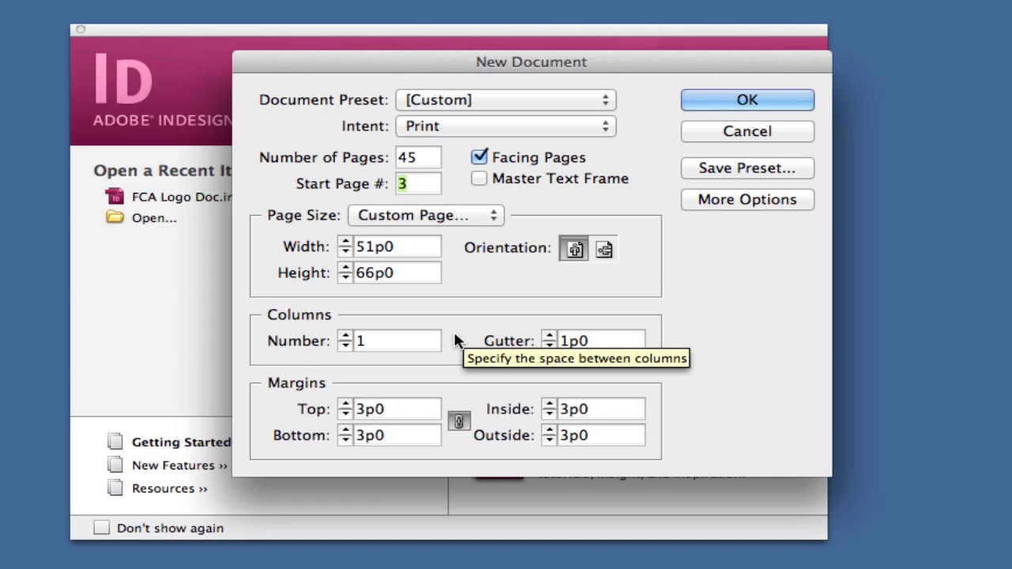
Step: Set two columns with a 1p1 gutter, unlinking then relinking the 3p0 margins
left_click(345, 336)
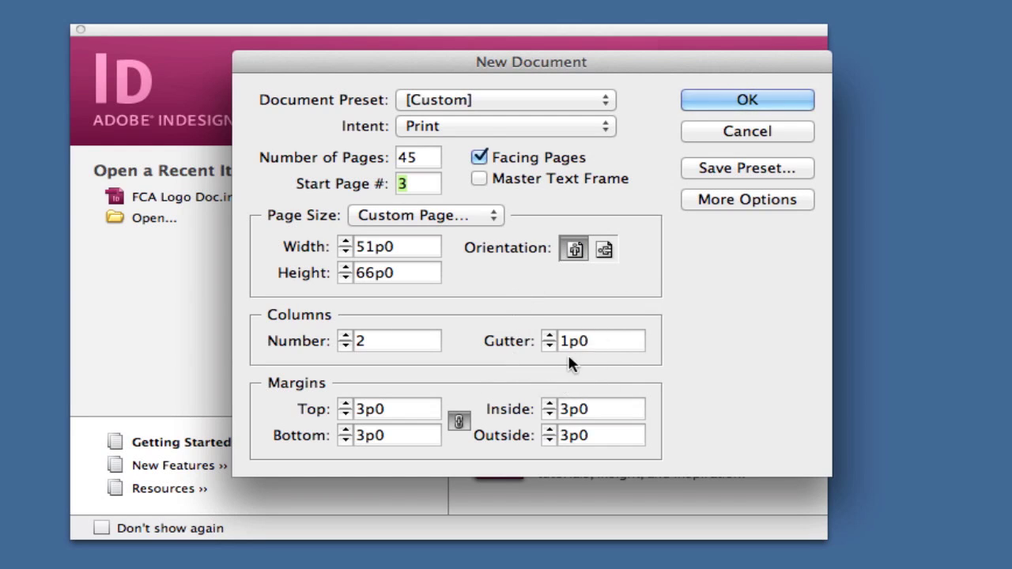
left_click(547, 334)
left_click(547, 334)
left_click(547, 335)
left_click(548, 345)
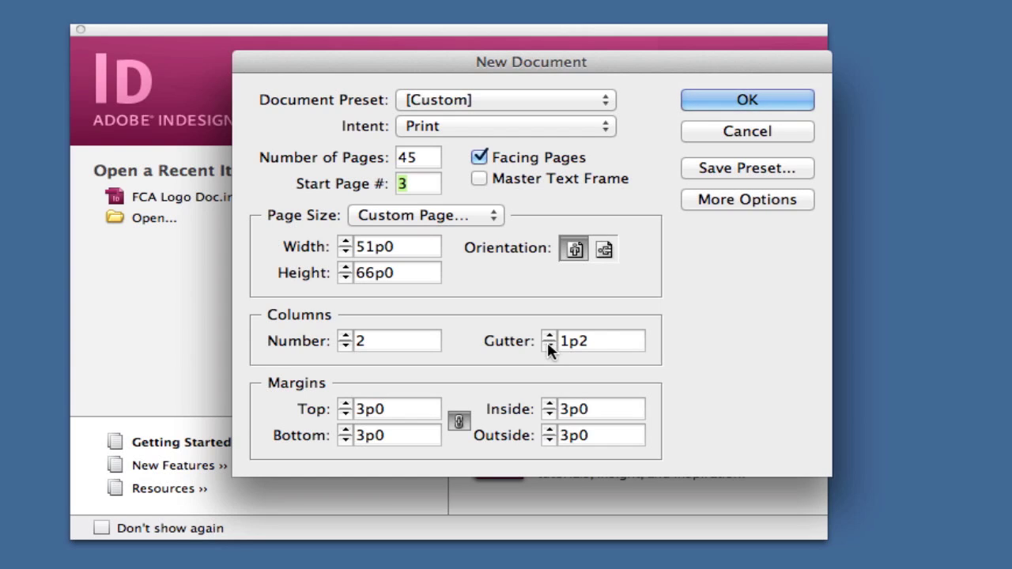
left_click(548, 344)
left_click(458, 423)
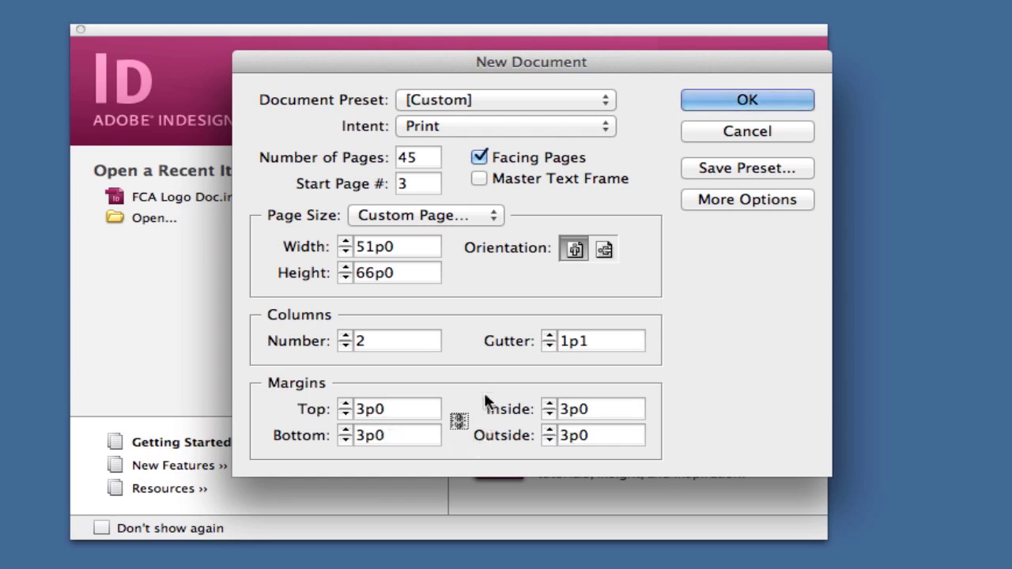
left_click(460, 420)
Step: Show the bleed and slug options, unlink bleed, hide them again, and cancel the new document
left_click(731, 204)
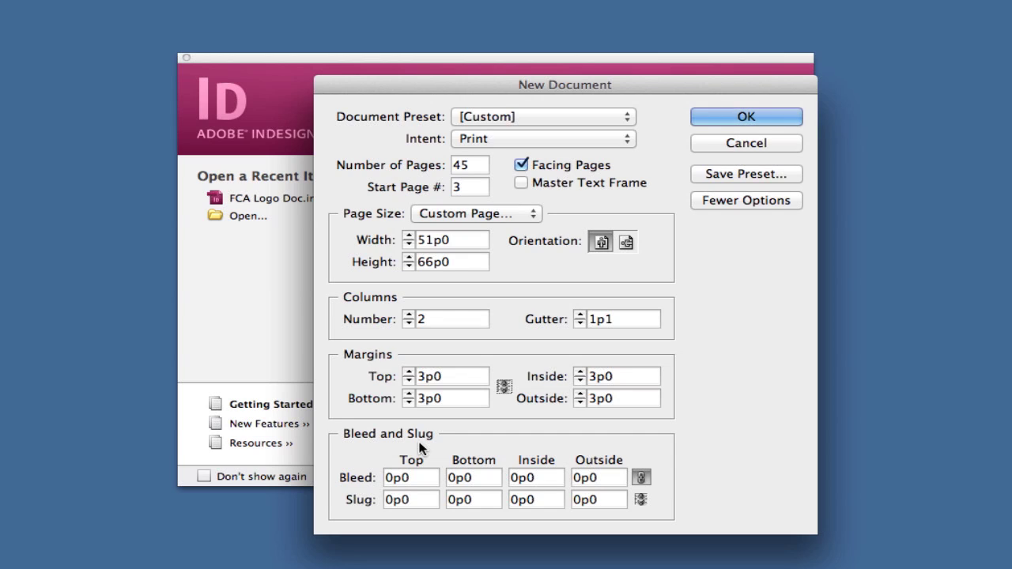
left_click(641, 477)
left_click(743, 200)
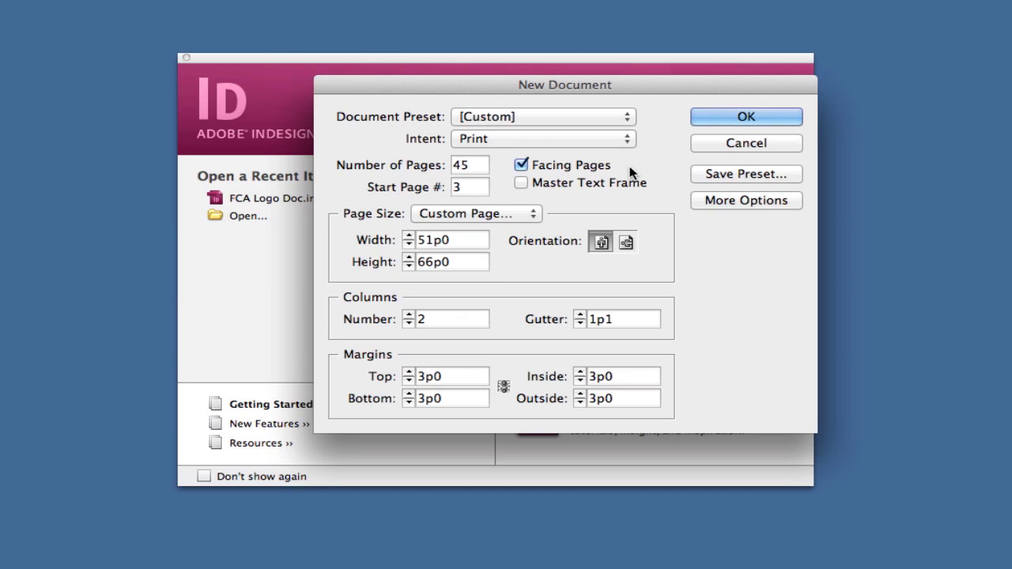
left_click(701, 144)
Step: Create a new book from the Welcome screen's Create New options
left_click(572, 218)
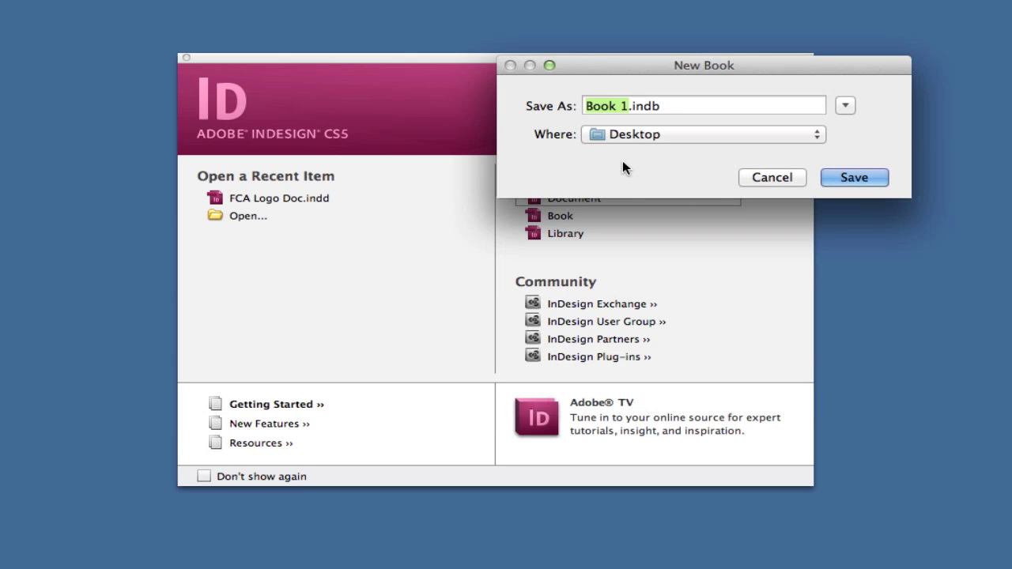
Step: Cancel the New Book save dialog without saving Book 1.indb
left_click(751, 178)
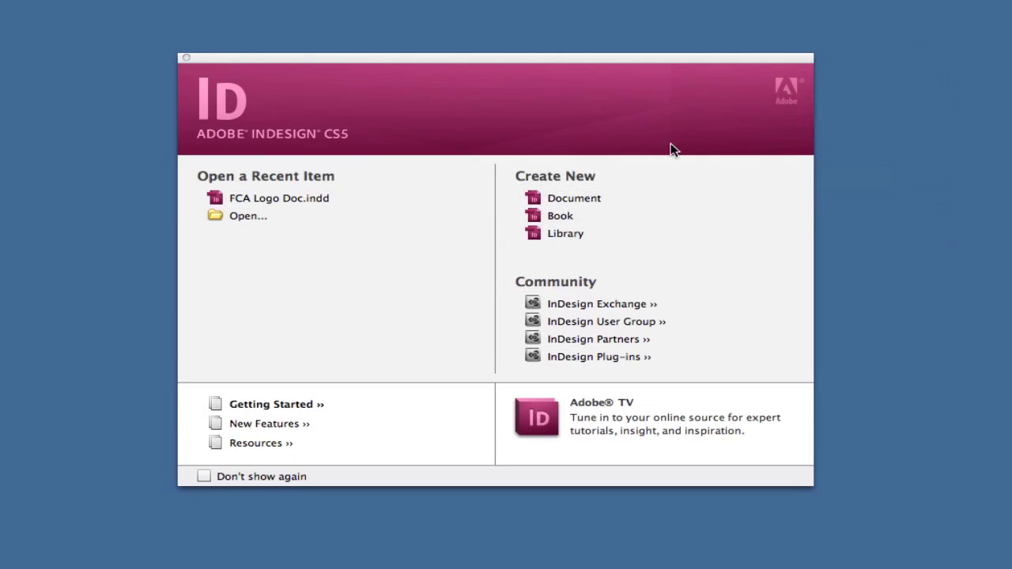